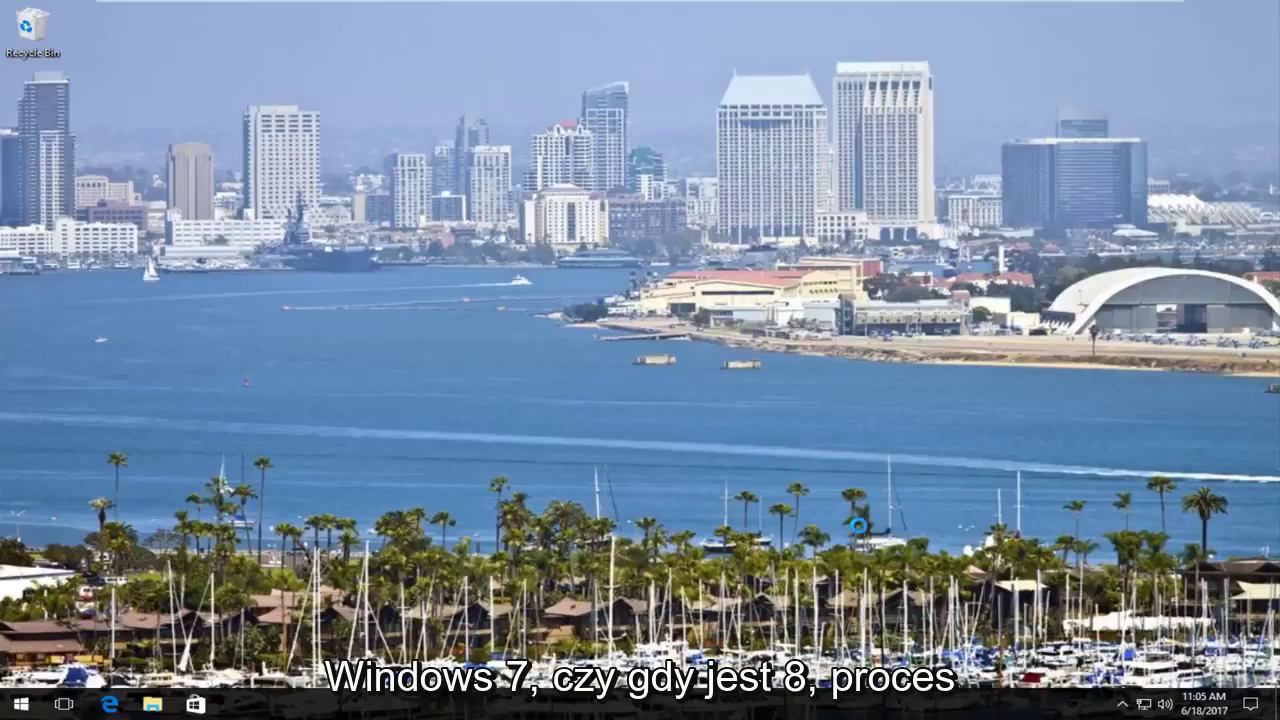
- Launch Microsoft Edge from the Start menu's app list, landing on the Google homepage
{"action": "right_click", "coordinate": [894, 536]}
{"action": "left_click", "coordinate": [611, 377]}
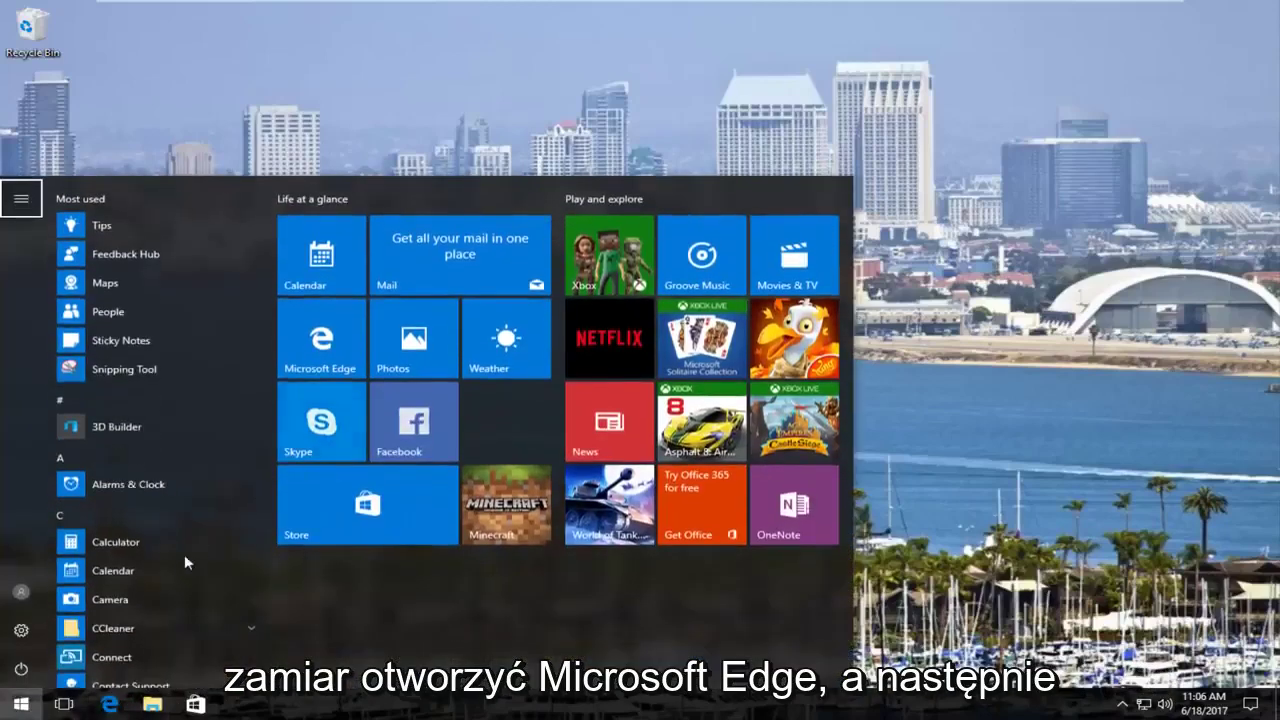
{"action": "left_click", "coordinate": [110, 704]}
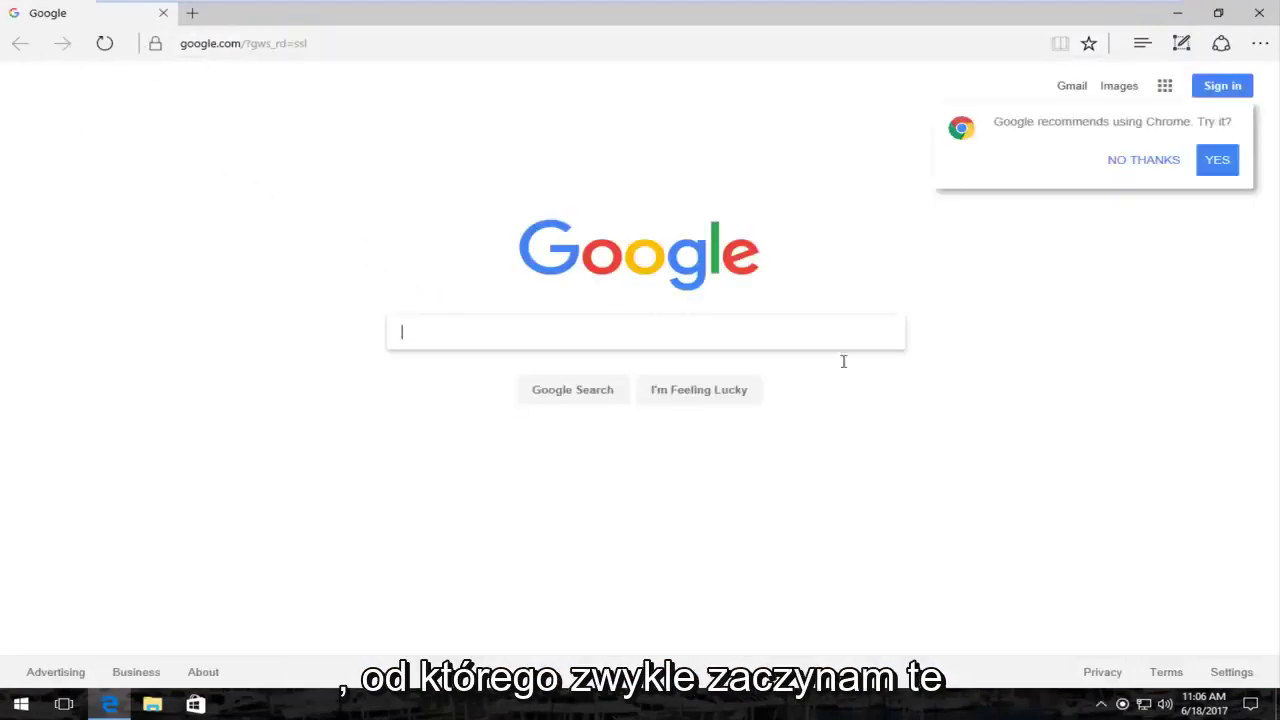
- Dismiss the Chrome offer and search Google for 'windows 10 media creation tool'
{"action": "left_click", "coordinate": [1144, 160]}
{"action": "left_click", "coordinate": [543, 331]}
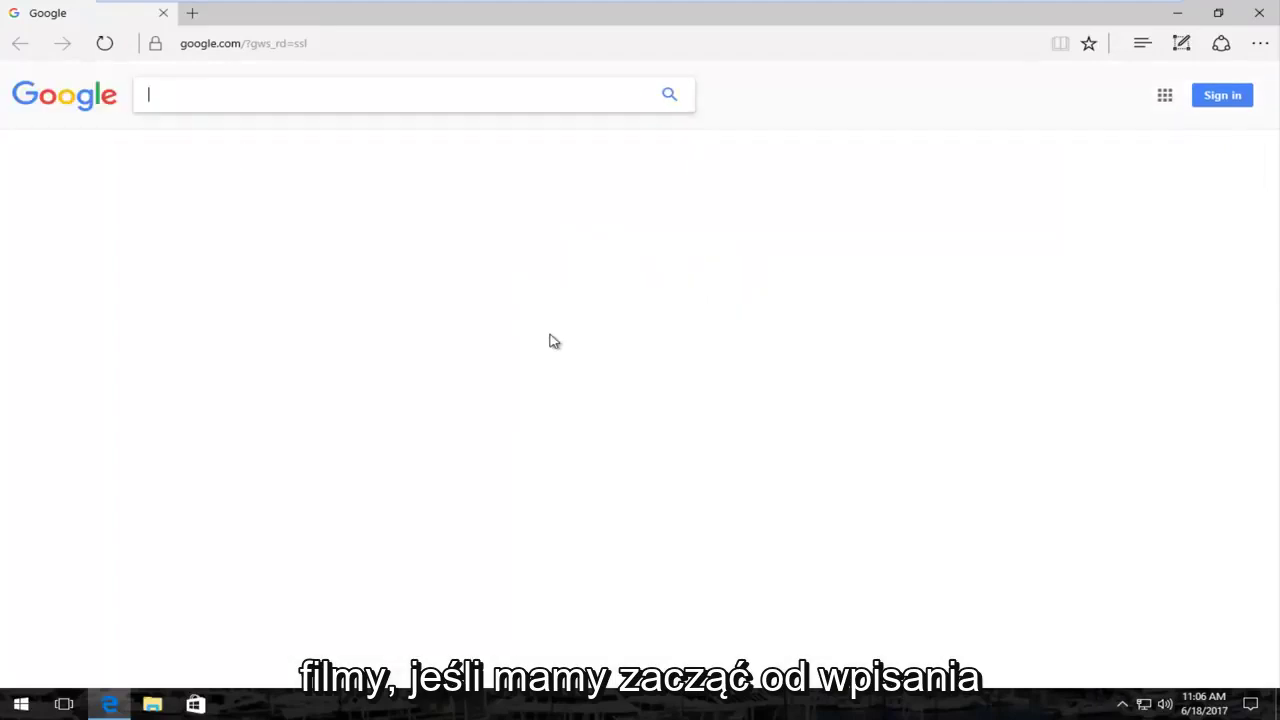
{"action": "type", "text": "windows 10 media crea"}
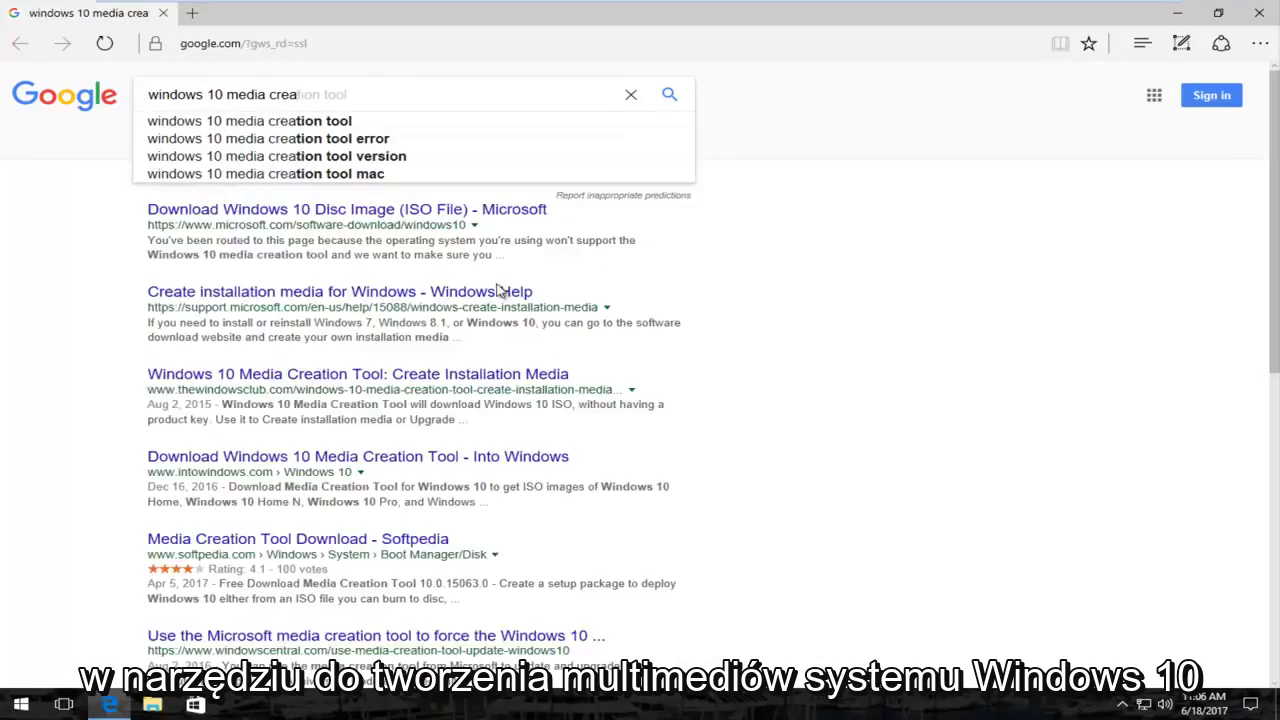
{"action": "left_click", "coordinate": [340, 124]}
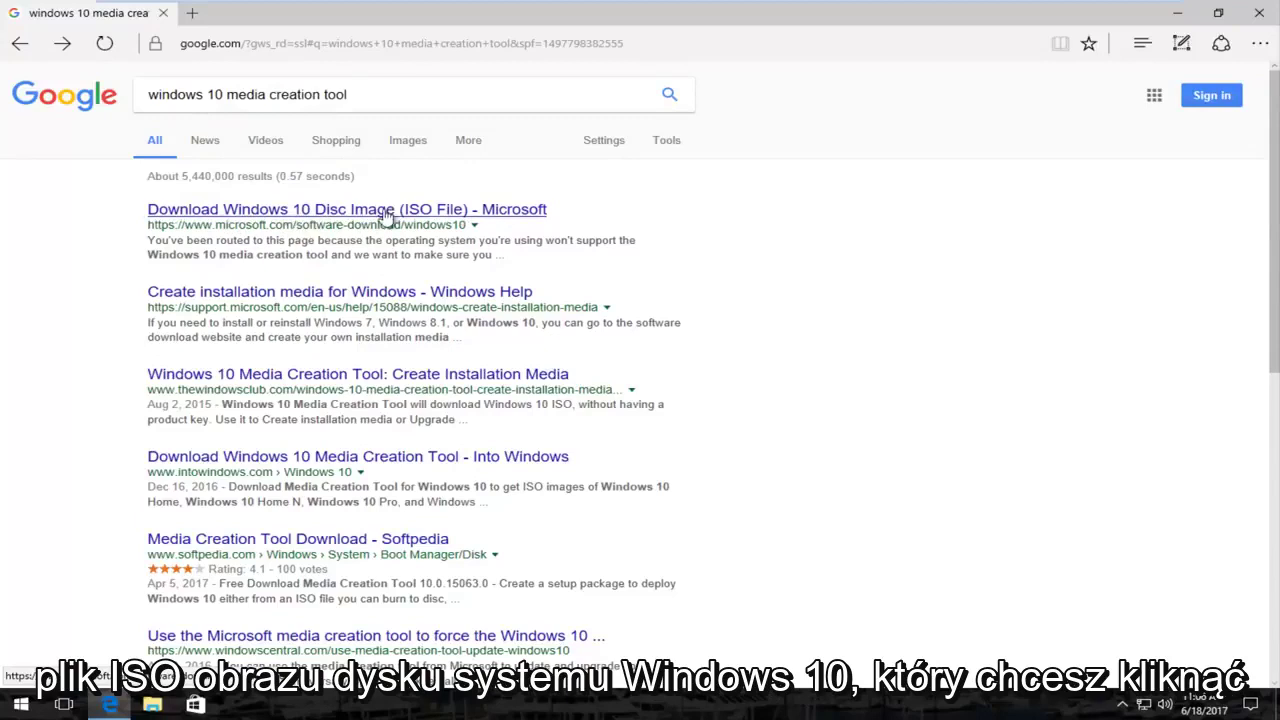
- Open the first result, Microsoft's 'Download Windows 10 Disc Image (ISO File)' page, and scroll through it
{"action": "left_click", "coordinate": [231, 213]}
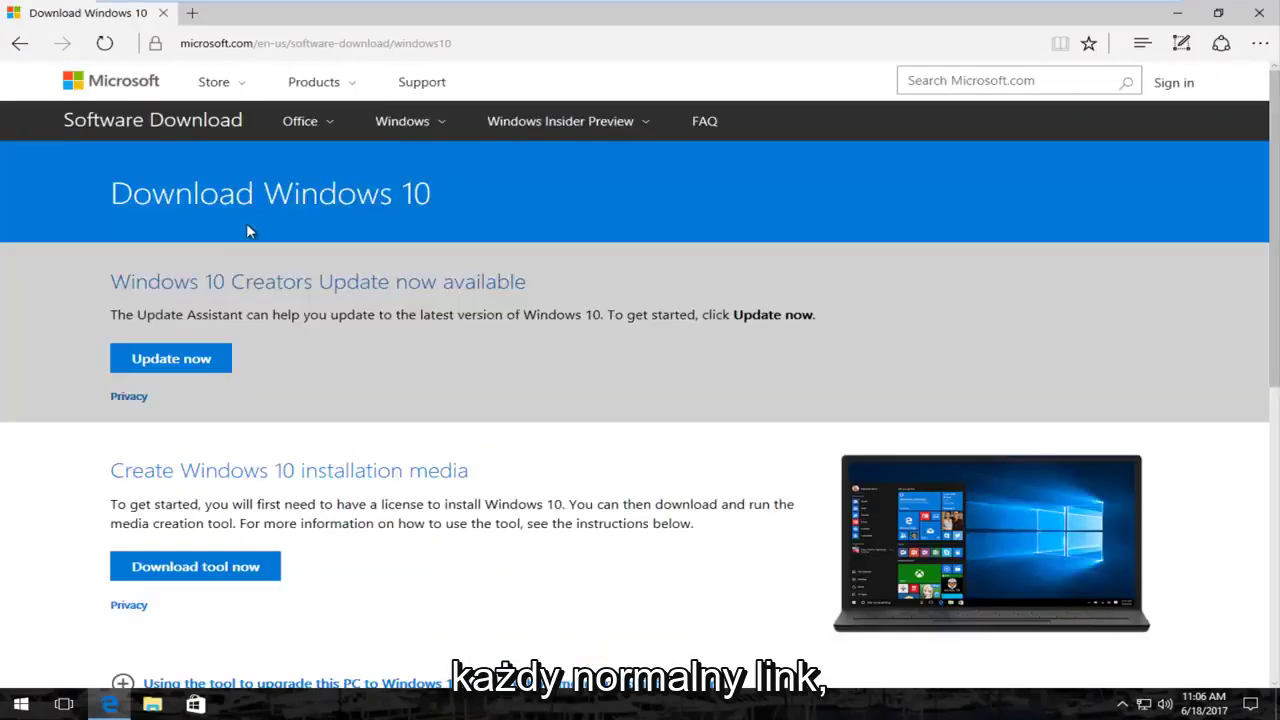
{"action": "scroll", "coordinate": [249, 229], "scroll_direction": "down", "scroll_amount": 3}
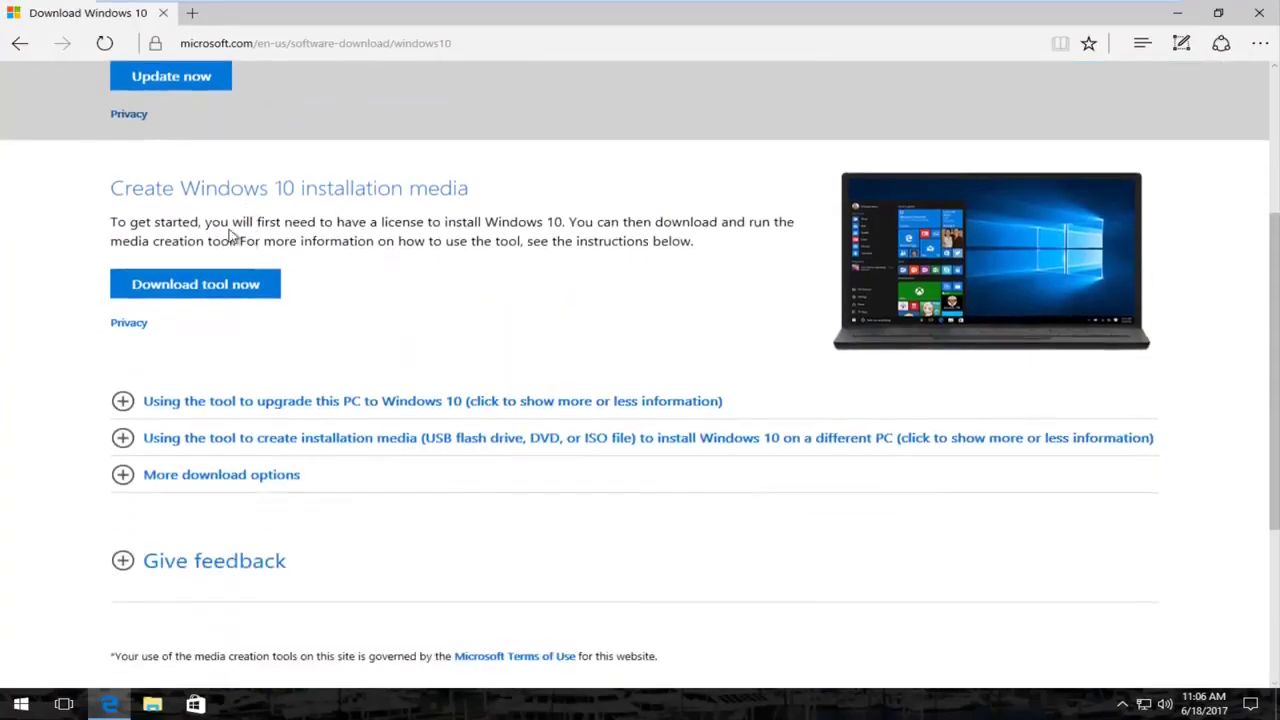
{"action": "scroll", "coordinate": [126, 184], "scroll_direction": "up", "scroll_amount": 2}
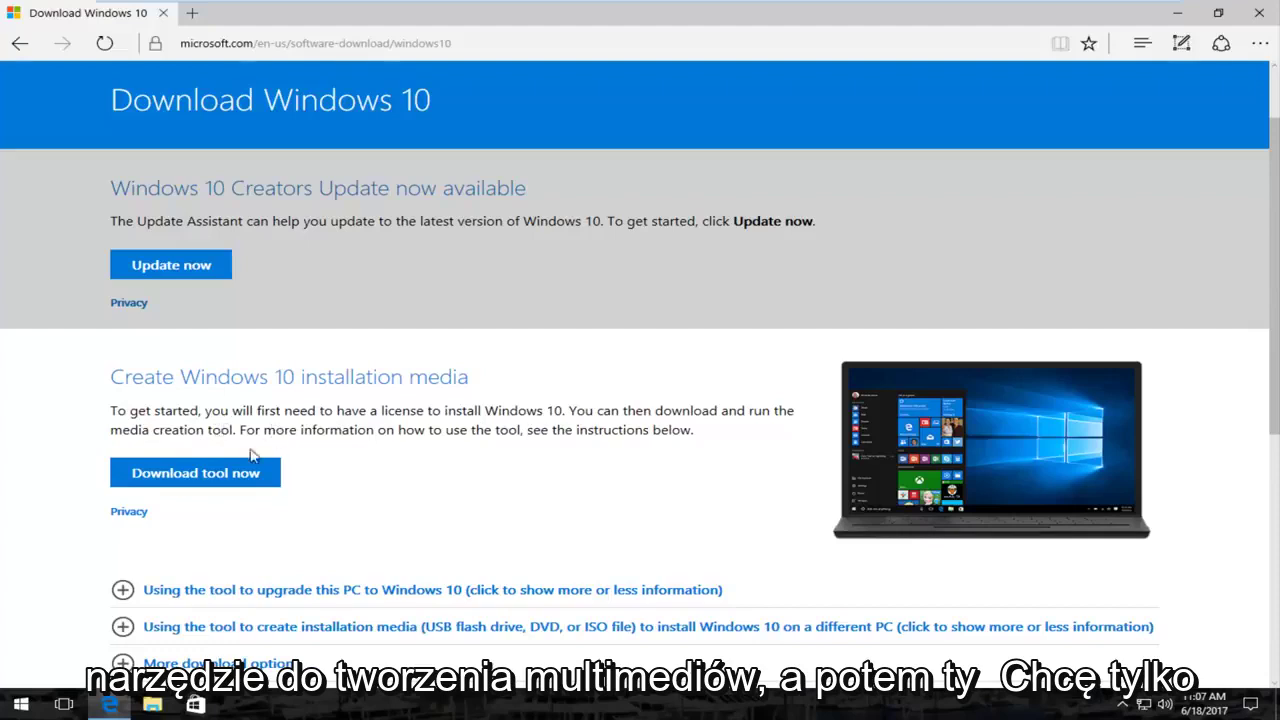
- Download, save and run MediaCreationTool.exe, then minimize Edge
{"action": "left_click", "coordinate": [214, 484]}
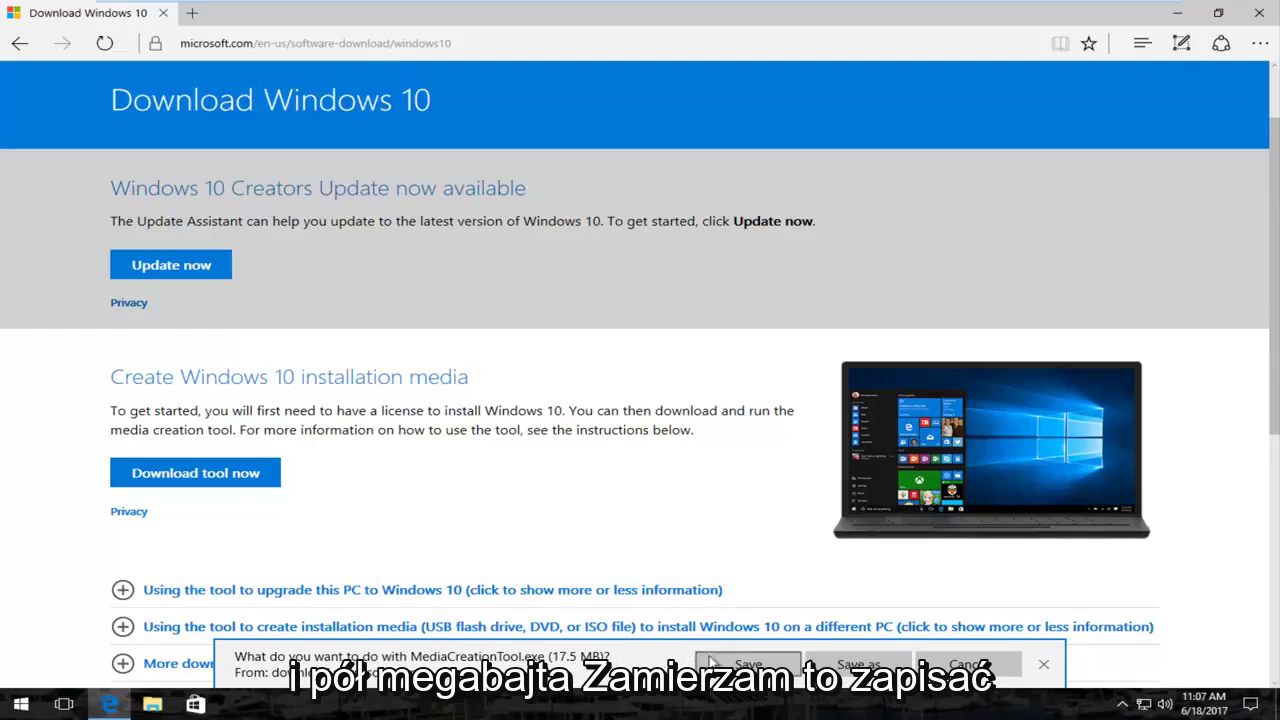
{"action": "left_click", "coordinate": [714, 663]}
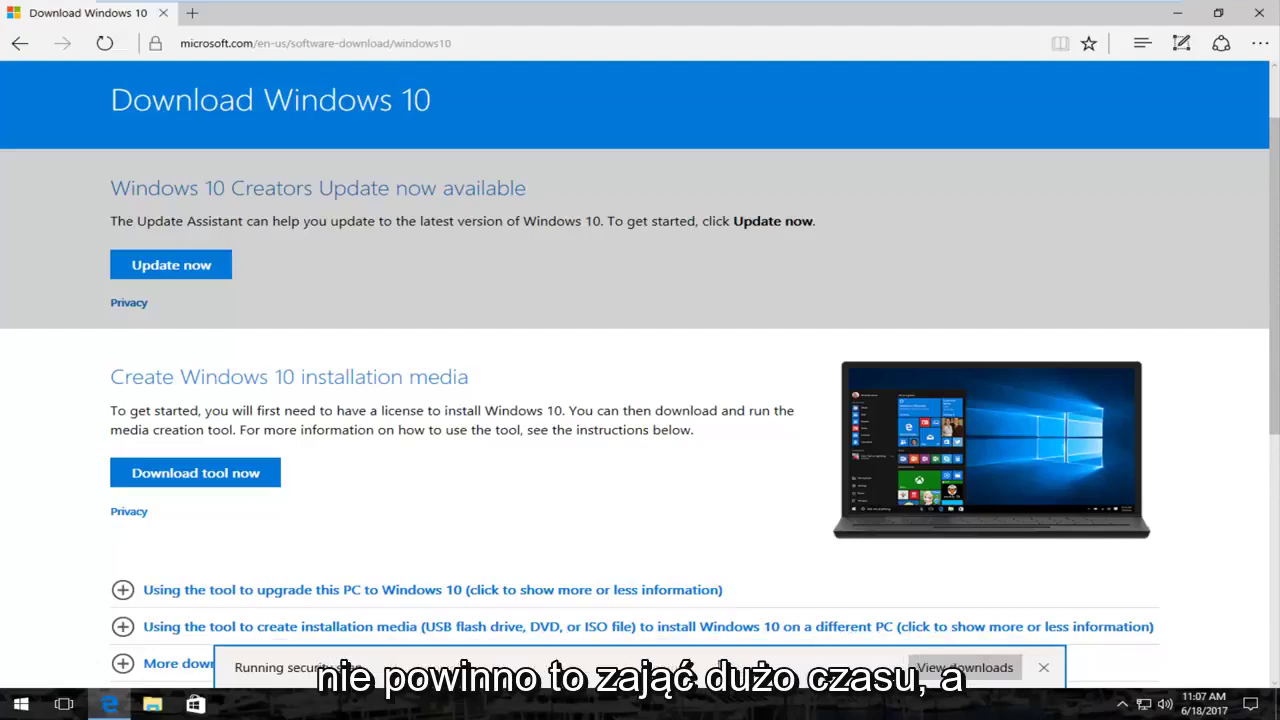
{"action": "left_click", "coordinate": [740, 667]}
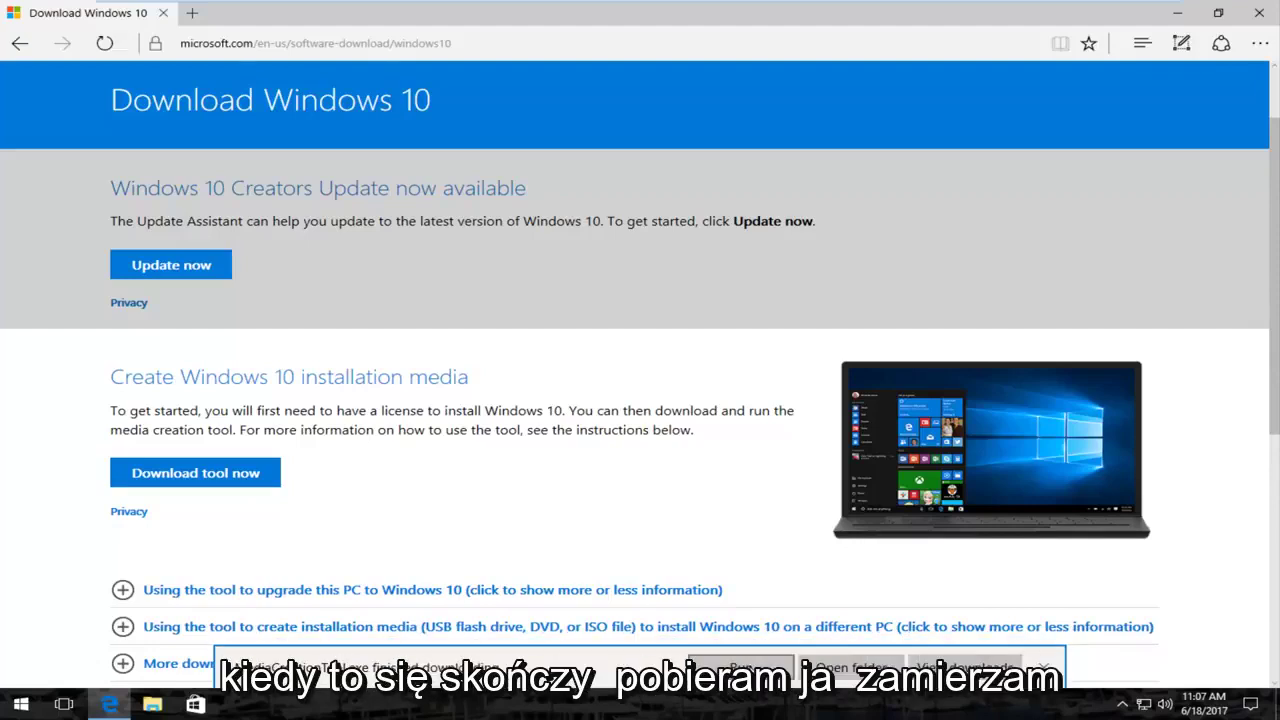
{"action": "left_click", "coordinate": [1178, 16]}
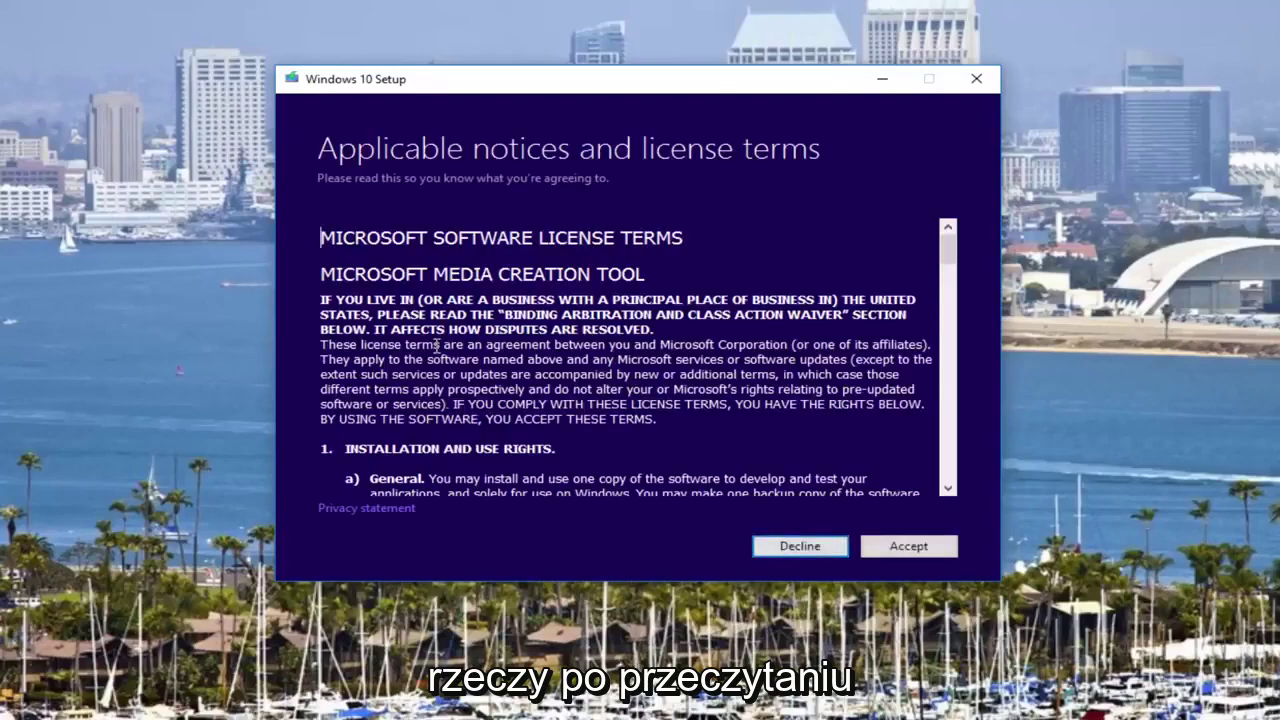
- Scroll through the Windows 10 license terms and accept them
{"action": "scroll", "coordinate": [435, 344], "scroll_direction": "down", "scroll_amount": 3}
{"action": "scroll", "coordinate": [432, 336], "scroll_direction": "down", "scroll_amount": 5}
{"action": "scroll", "coordinate": [428, 328], "scroll_direction": "down", "scroll_amount": 10}
{"action": "scroll", "coordinate": [428, 327], "scroll_direction": "down", "scroll_amount": 5}
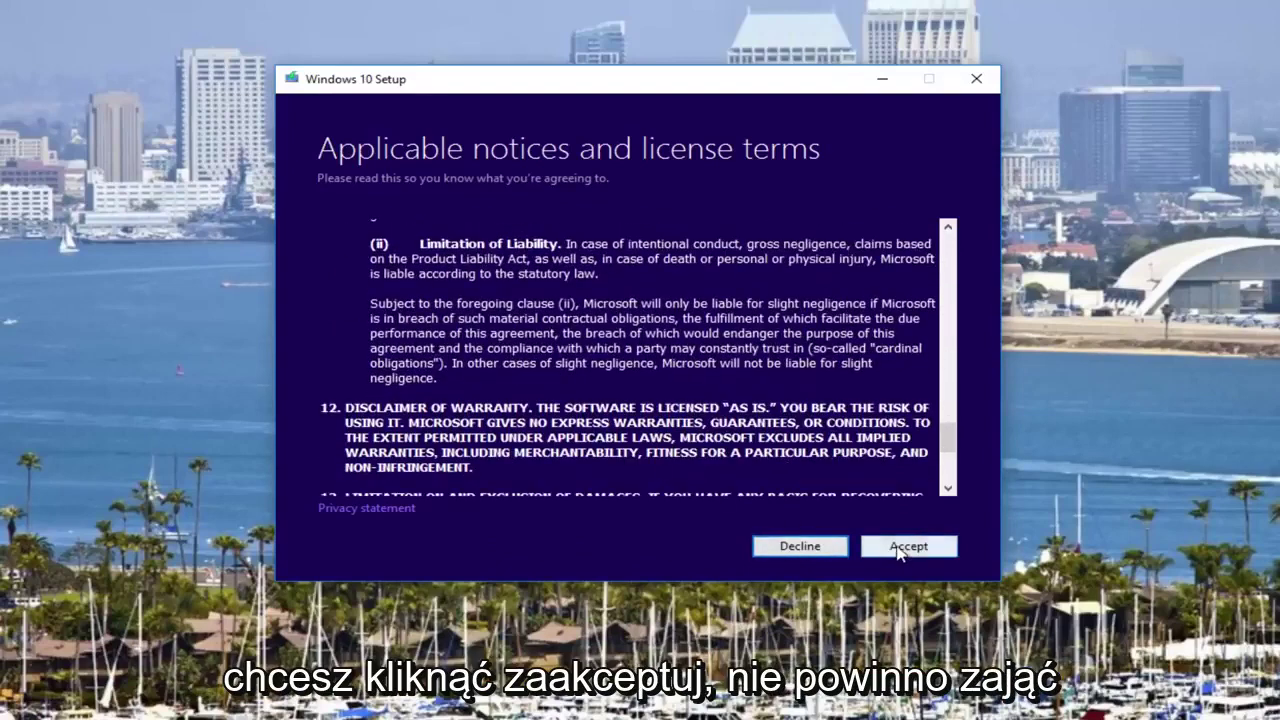
{"action": "left_click", "coordinate": [903, 549]}
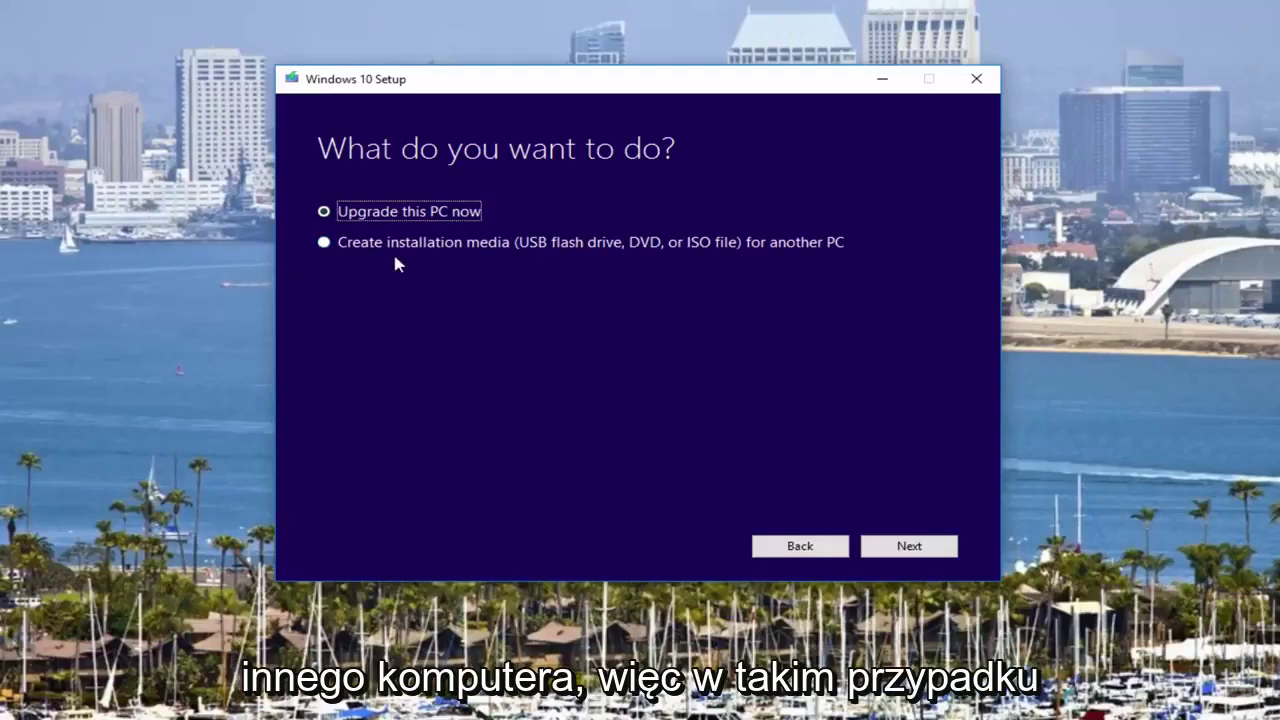
- Choose 'Create installation media for another PC' and continue
{"action": "left_click", "coordinate": [323, 246]}
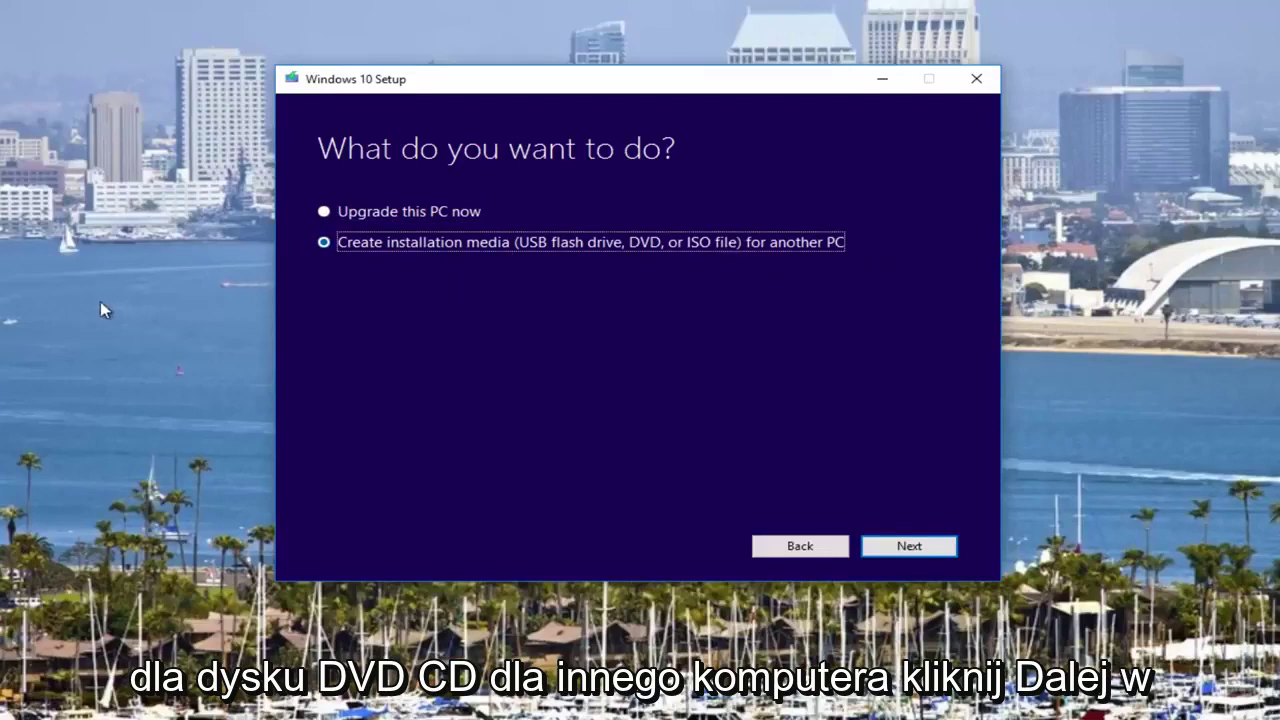
{"action": "left_click", "coordinate": [906, 546]}
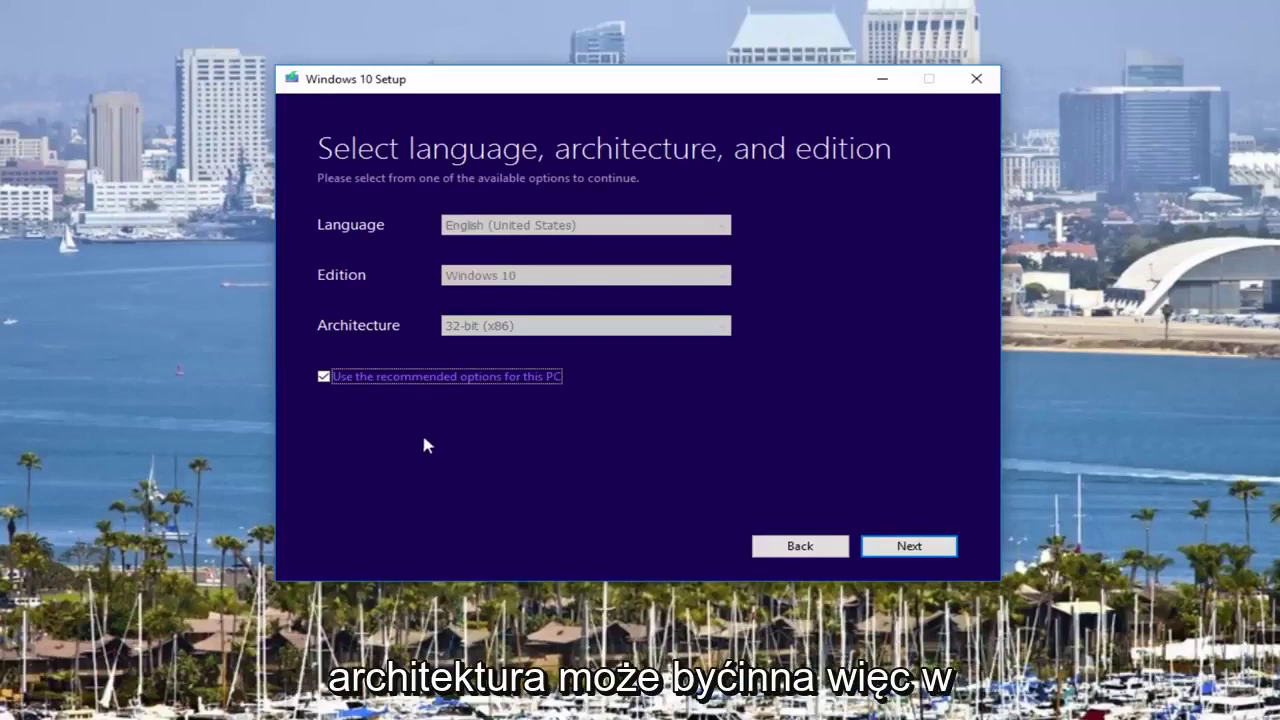
- Untick 'Use the recommended options for this PC' and browse the architectures, keeping 32-bit
{"action": "left_click", "coordinate": [323, 377]}
{"action": "left_click", "coordinate": [476, 327]}
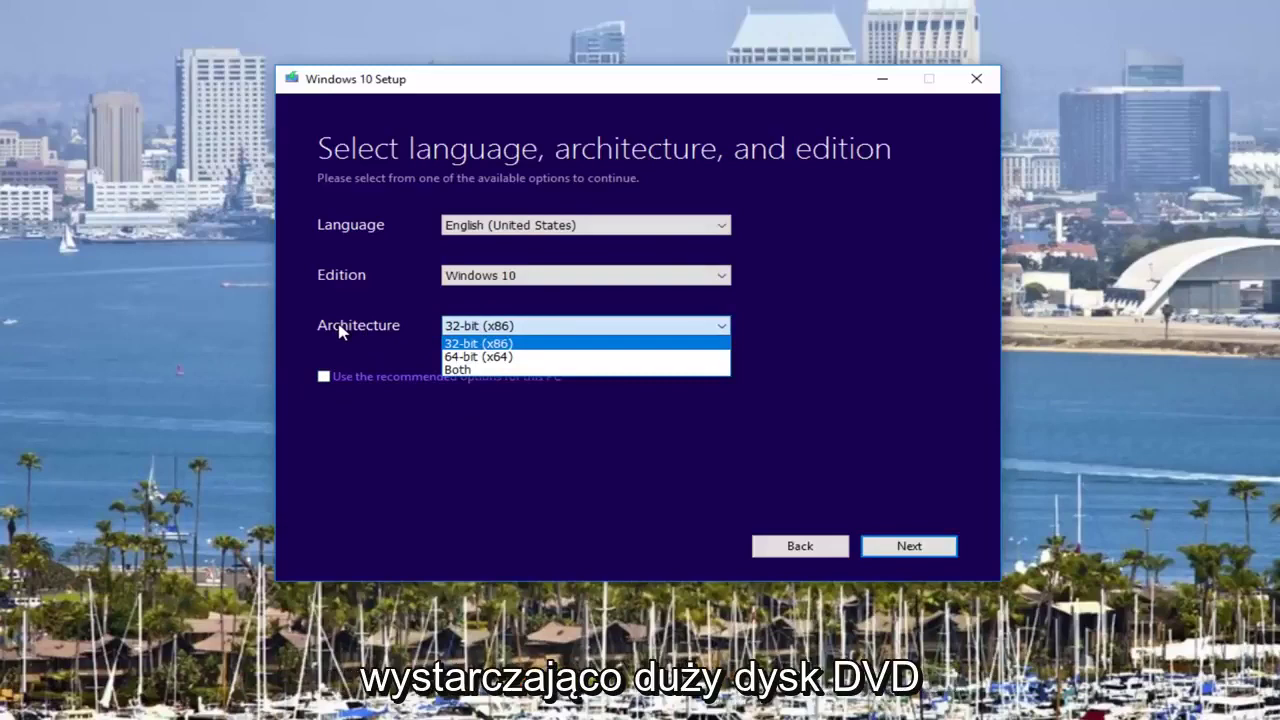
{"action": "key", "text": "Down"}
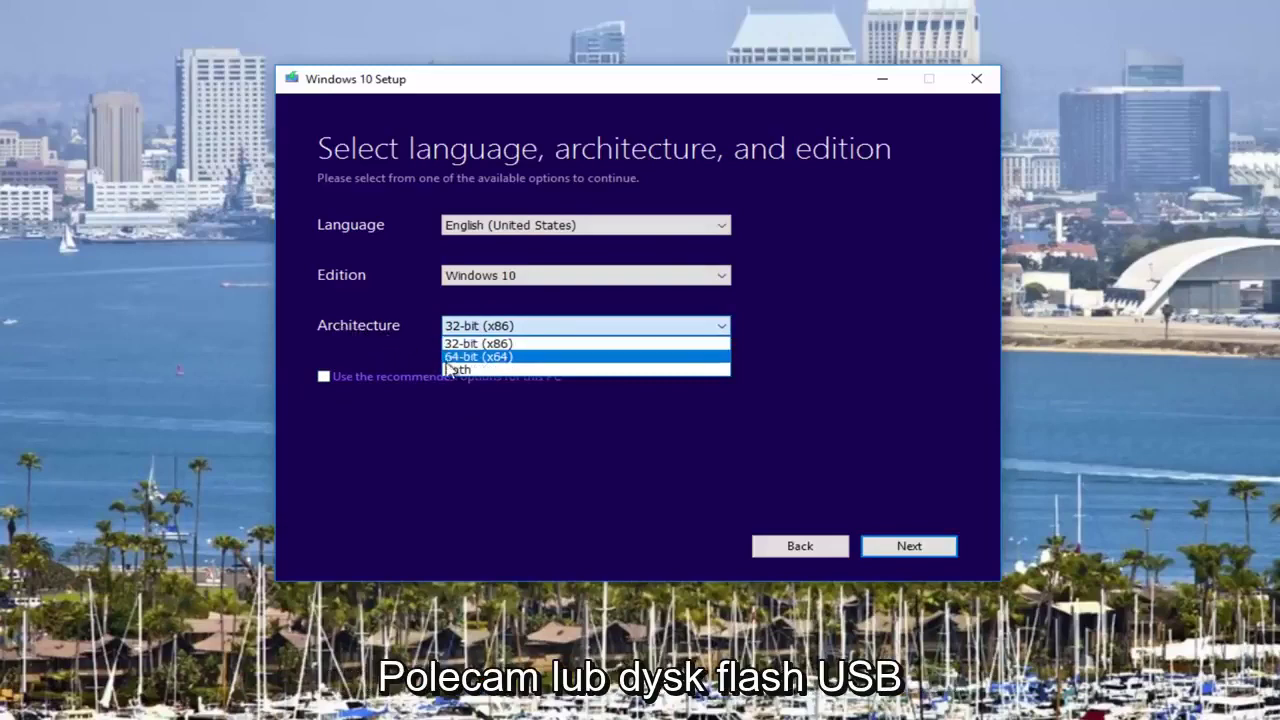
{"action": "key", "text": "Down"}
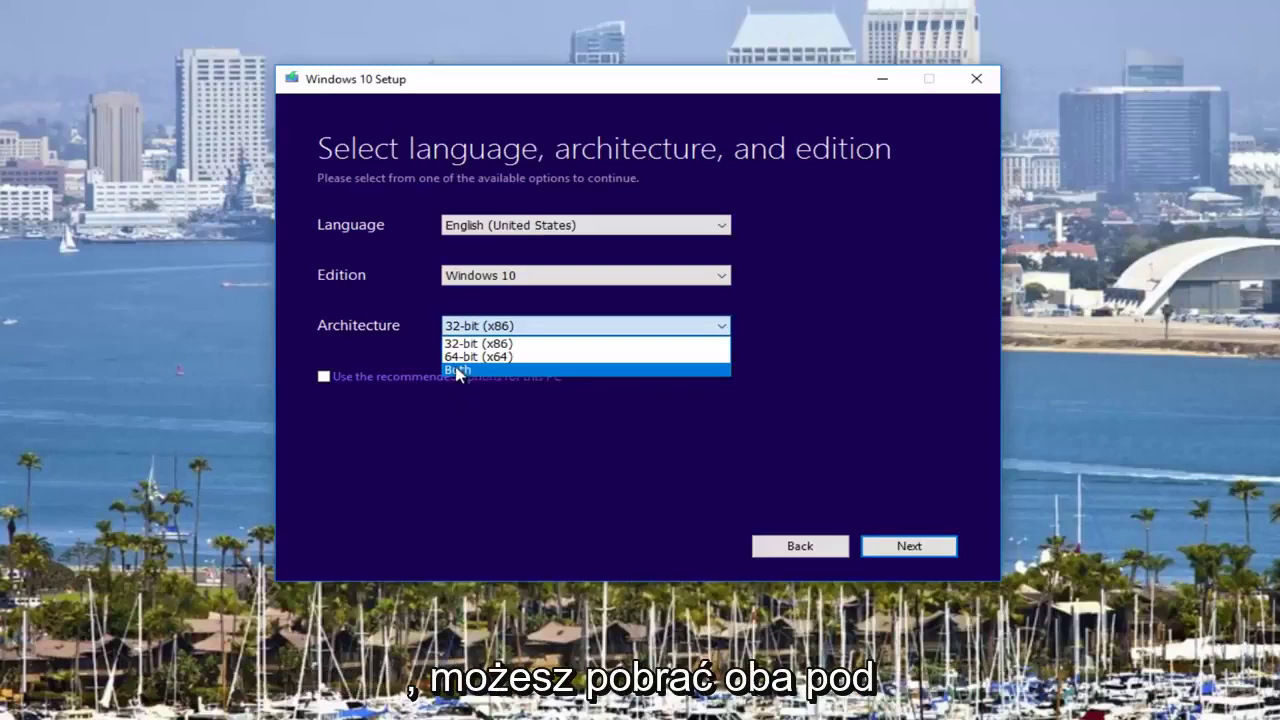
{"action": "left_click", "coordinate": [366, 330]}
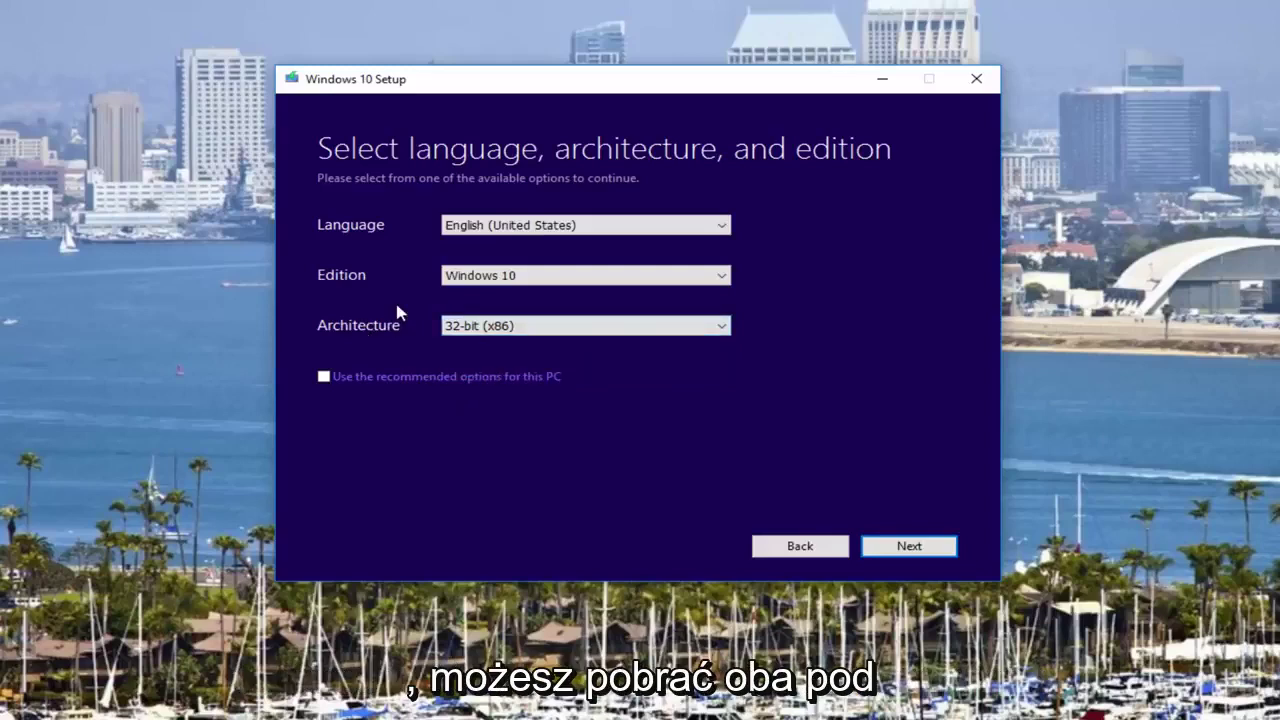
- Browse the Language and Edition lists, keeping English and Windows 10
{"action": "left_click", "coordinate": [585, 225]}
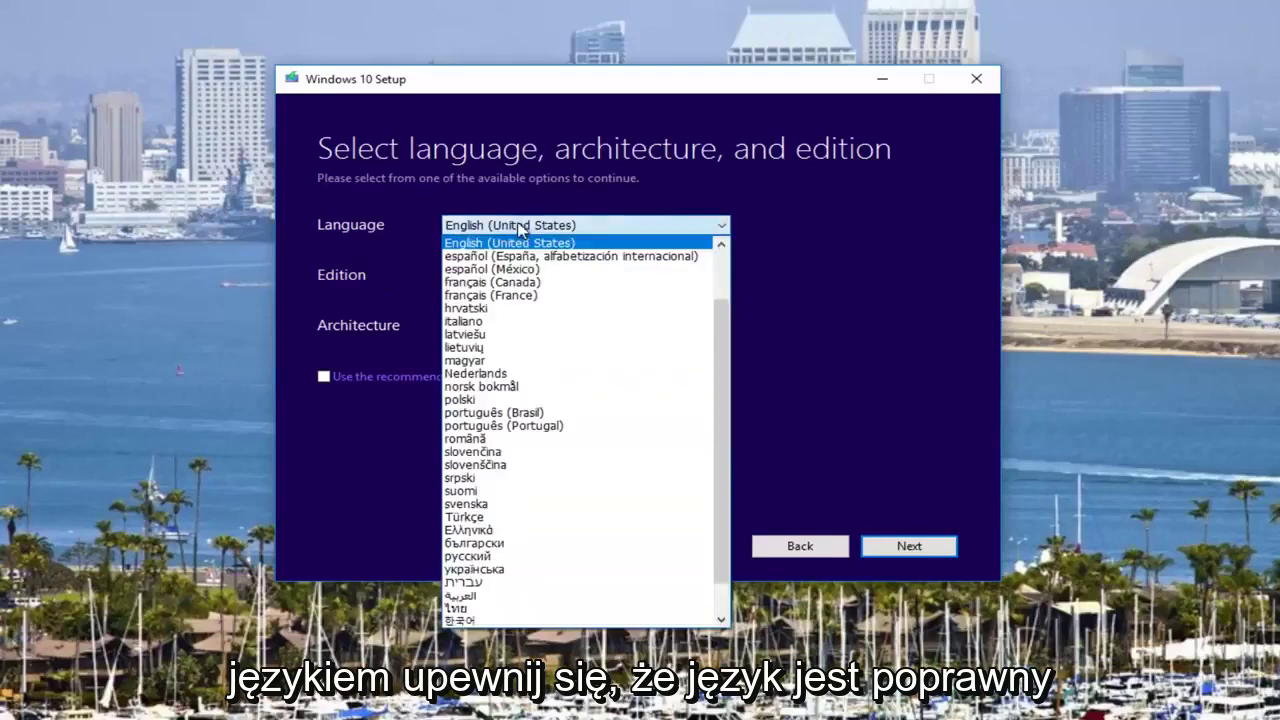
{"action": "left_click", "coordinate": [869, 230]}
{"action": "left_click", "coordinate": [450, 278]}
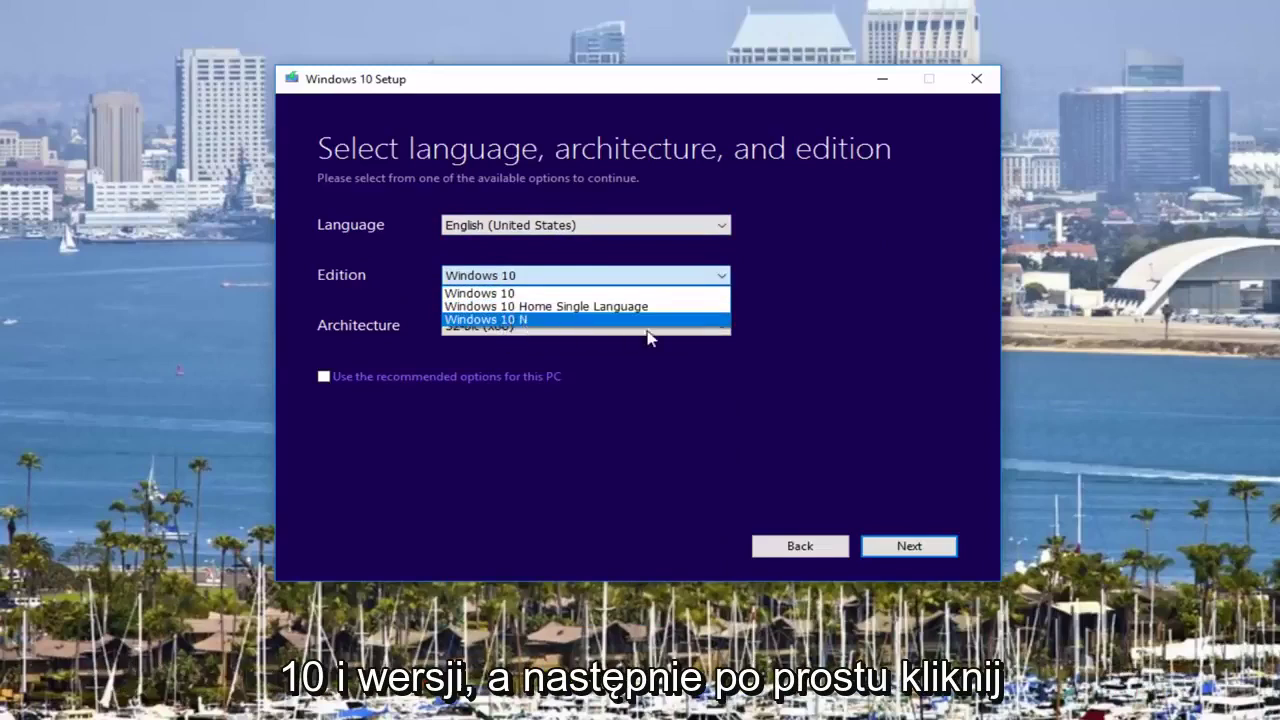
{"action": "left_click", "coordinate": [803, 268]}
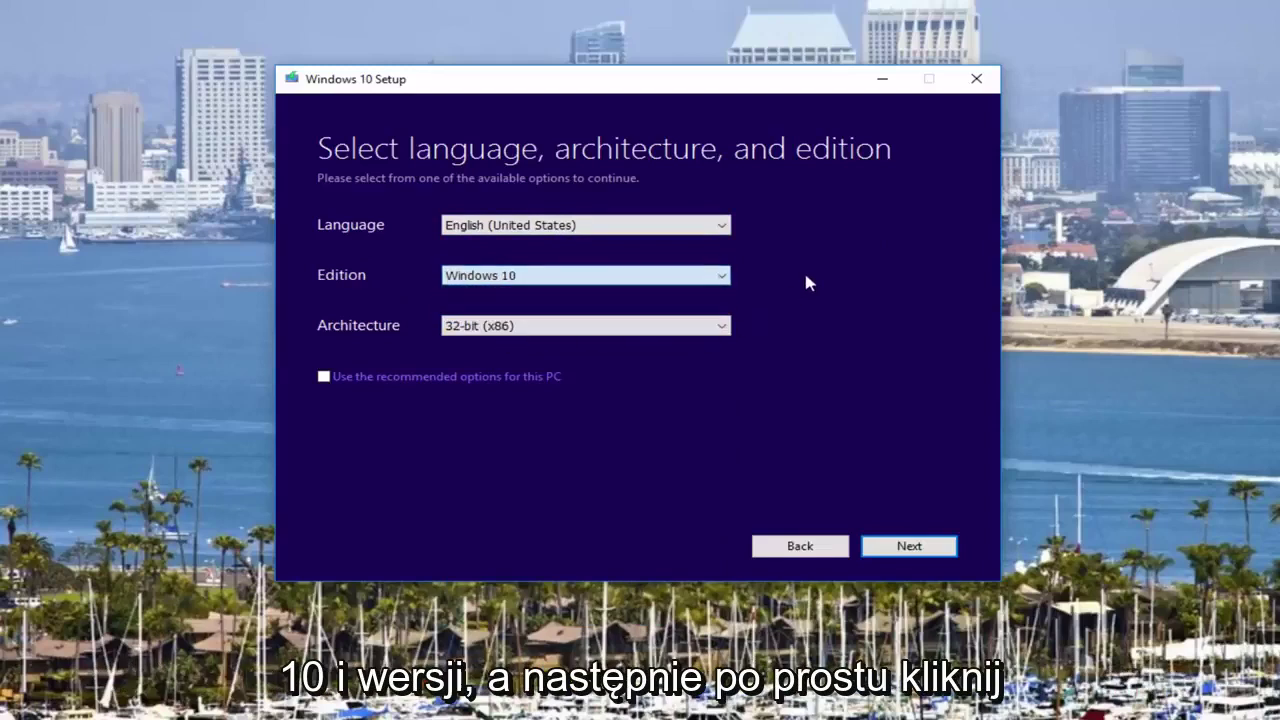
- Continue to the 'Choose which media to use' page, then step back
{"action": "left_click", "coordinate": [889, 550]}
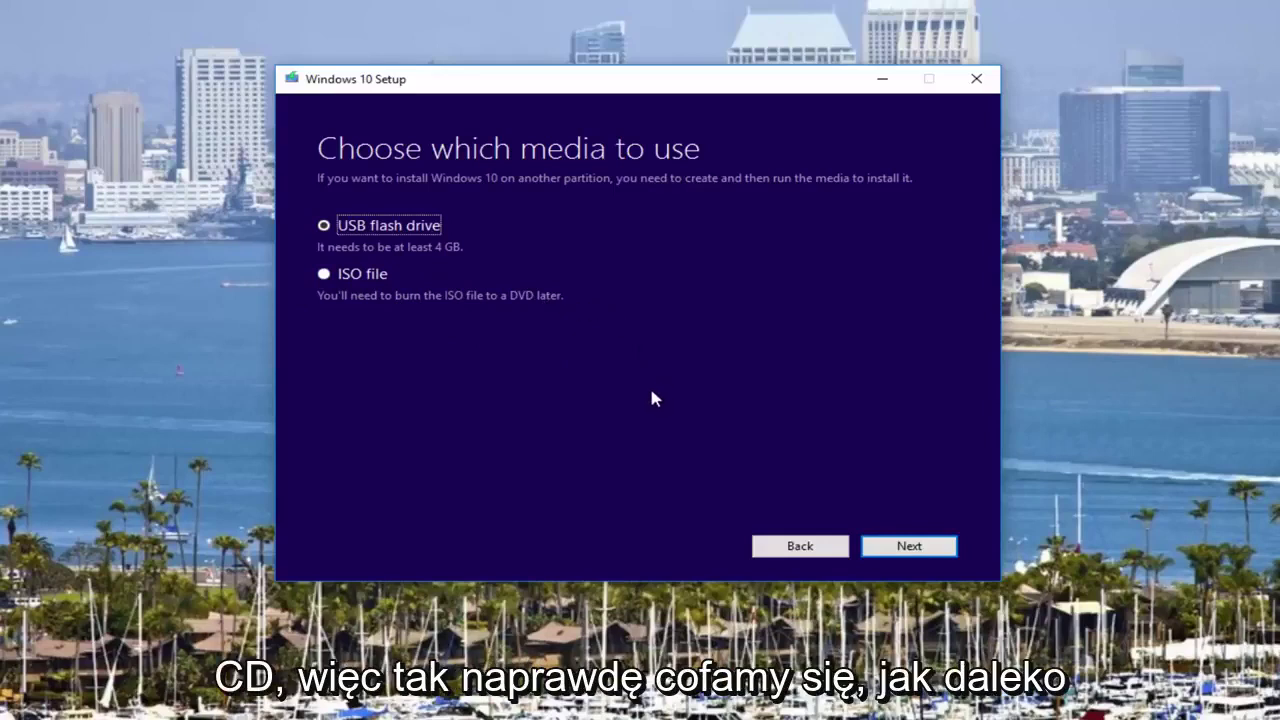
{"action": "left_click", "coordinate": [787, 550]}
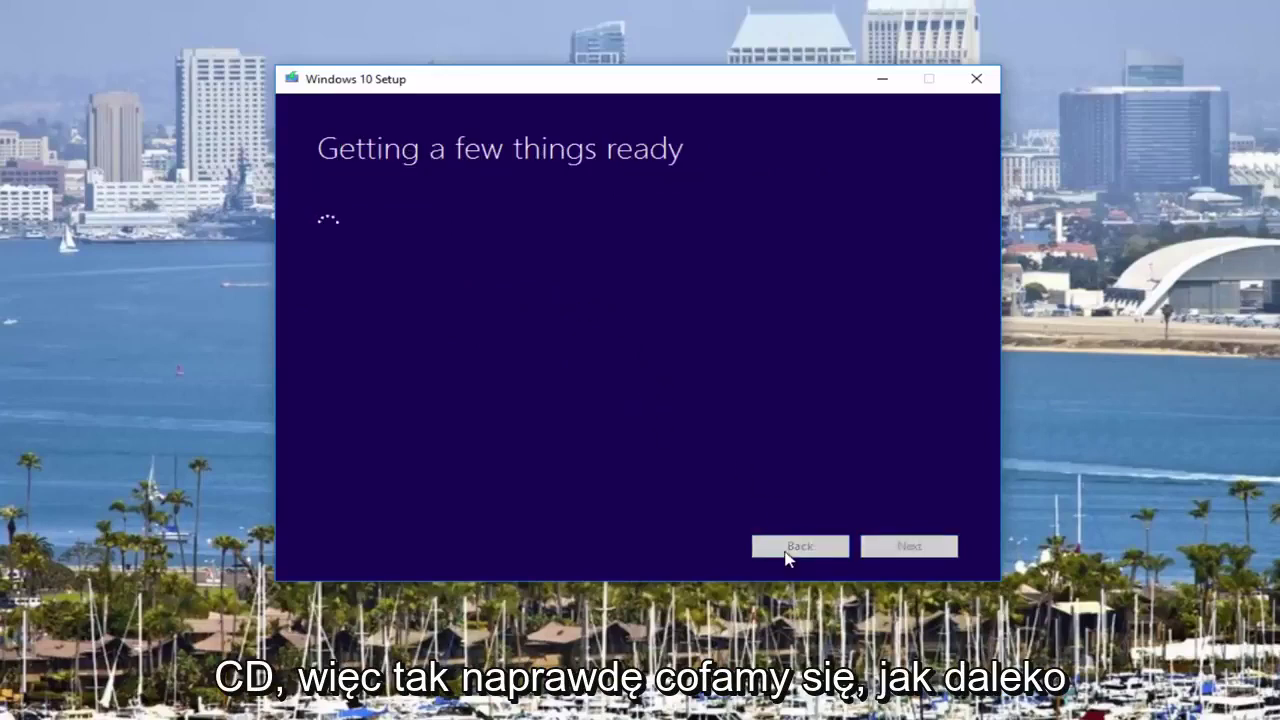
- Go back, pick 'Upgrade this PC now' to start downloading, then answer the quit prompt
{"action": "left_click", "coordinate": [785, 548]}
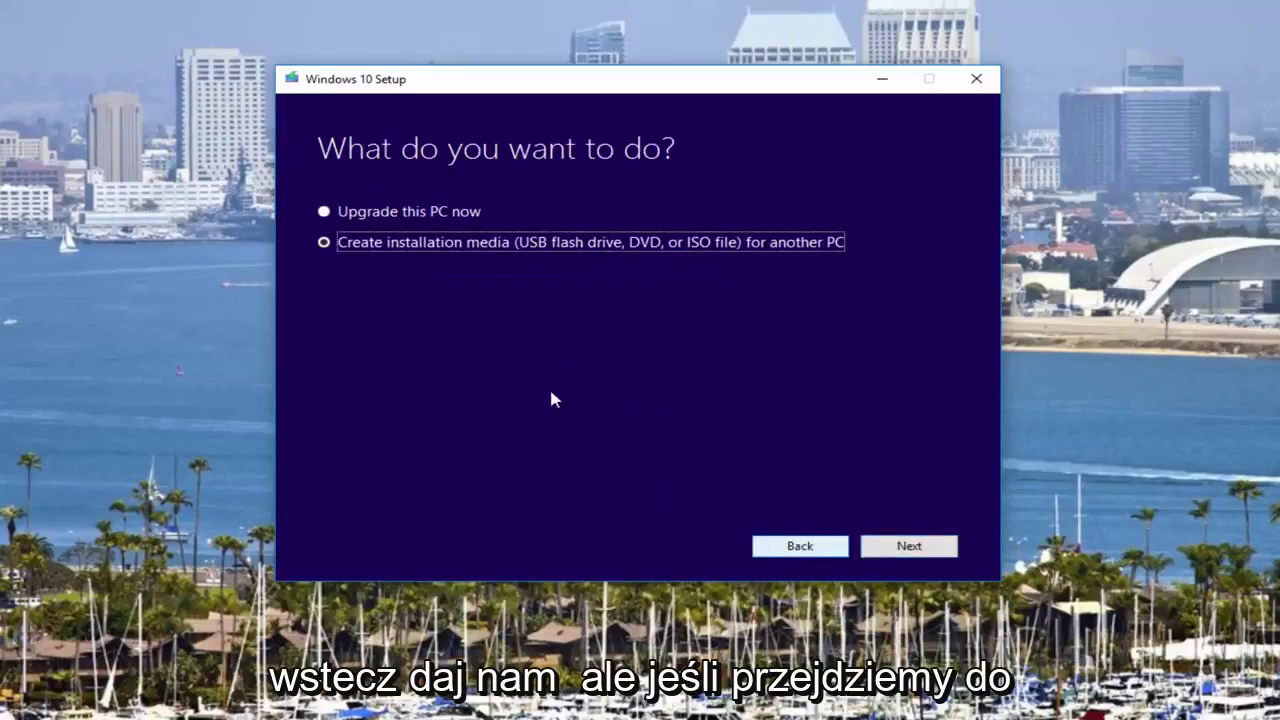
{"action": "left_click", "coordinate": [323, 213]}
{"action": "left_click", "coordinate": [884, 543]}
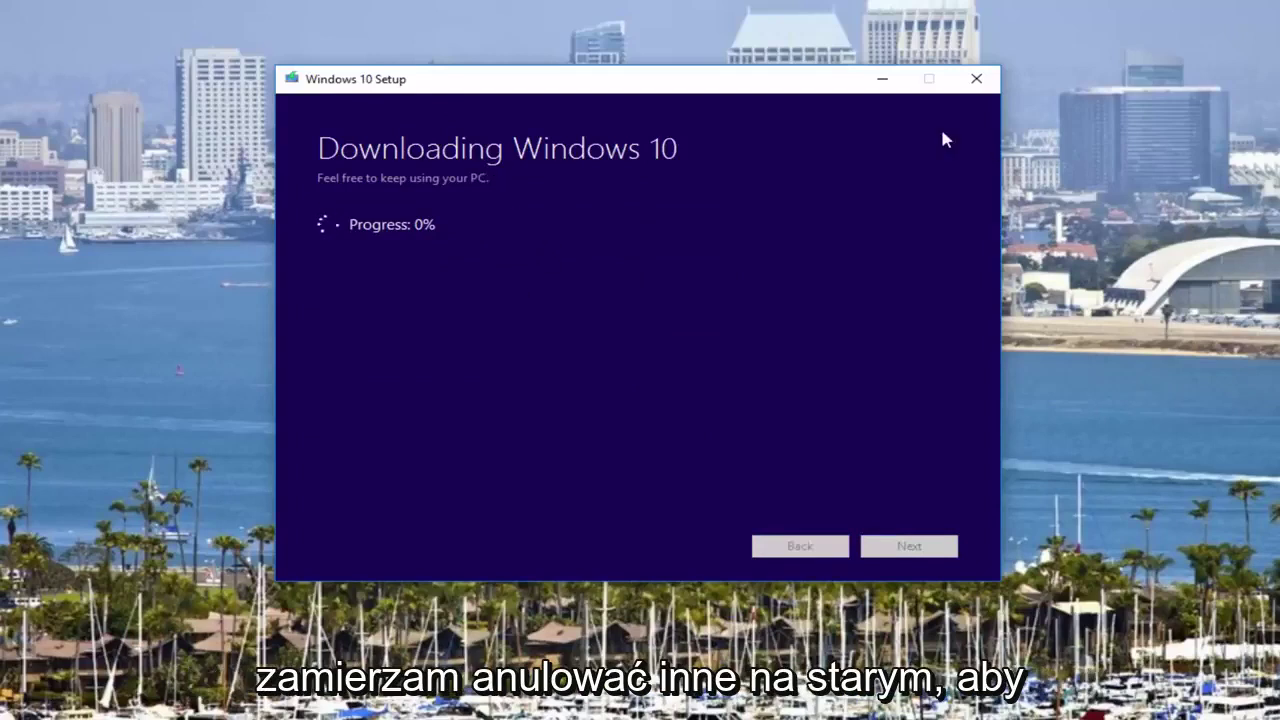
{"action": "left_click", "coordinate": [976, 80]}
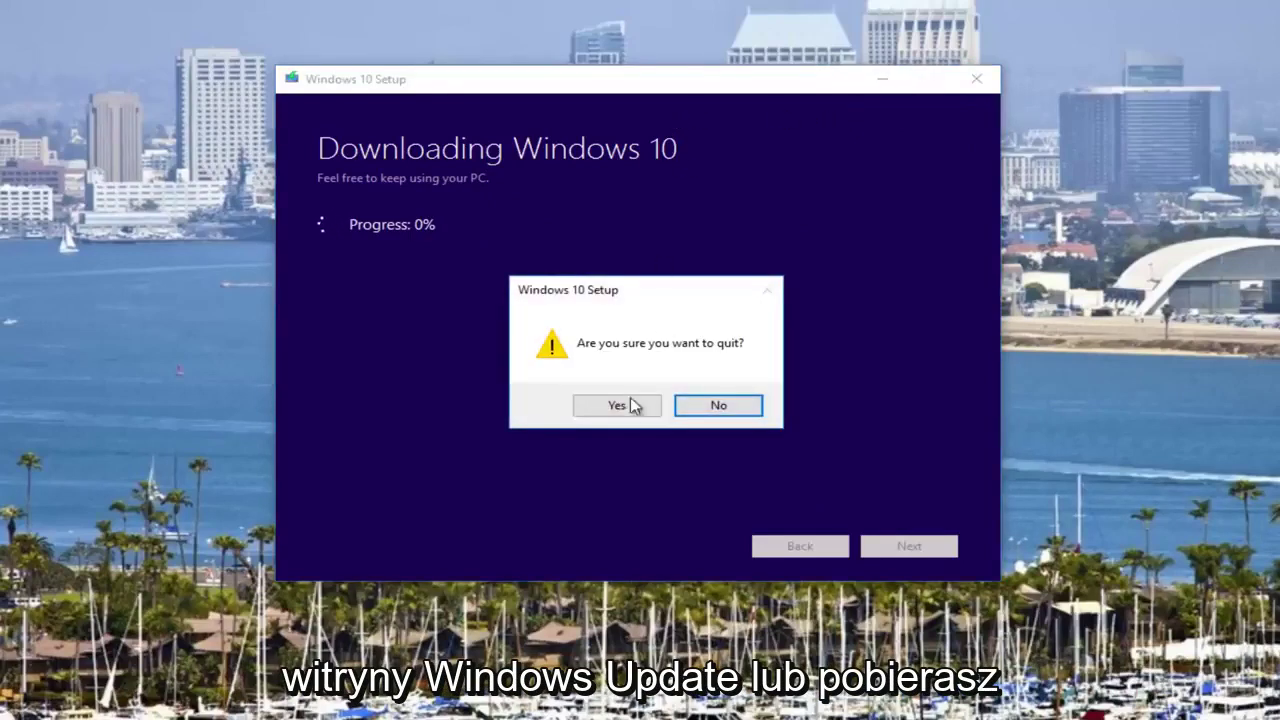
{"action": "left_click", "coordinate": [623, 408]}
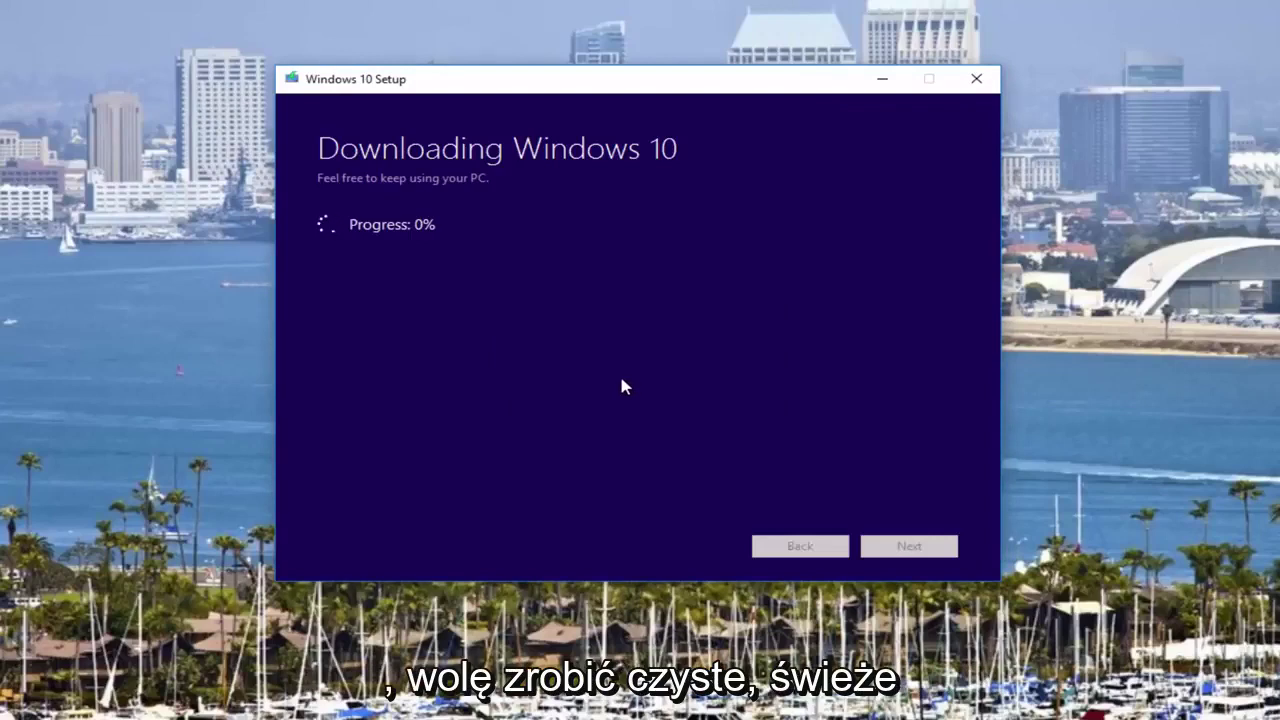